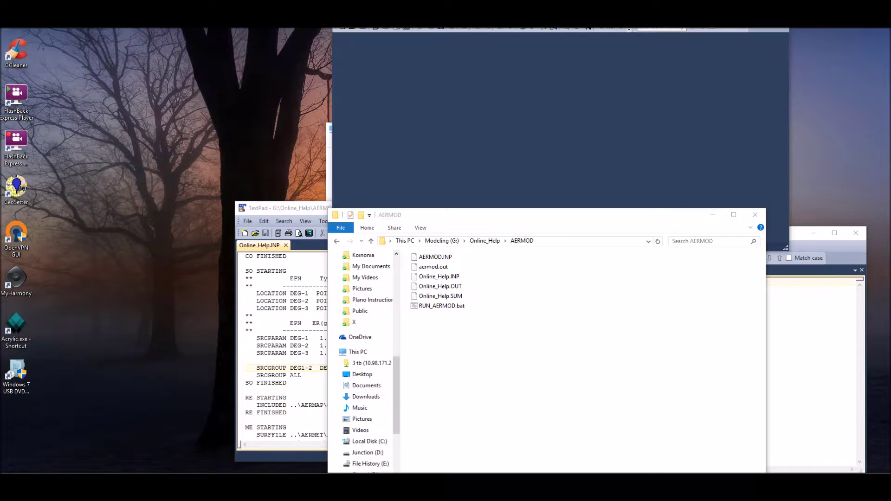
Arrange the editor and AERMOD folder windows, then load Online_Help.INP into the large TextPad window.
left_click(303, 208)
left_click_drag(259, 201, 137, 163)
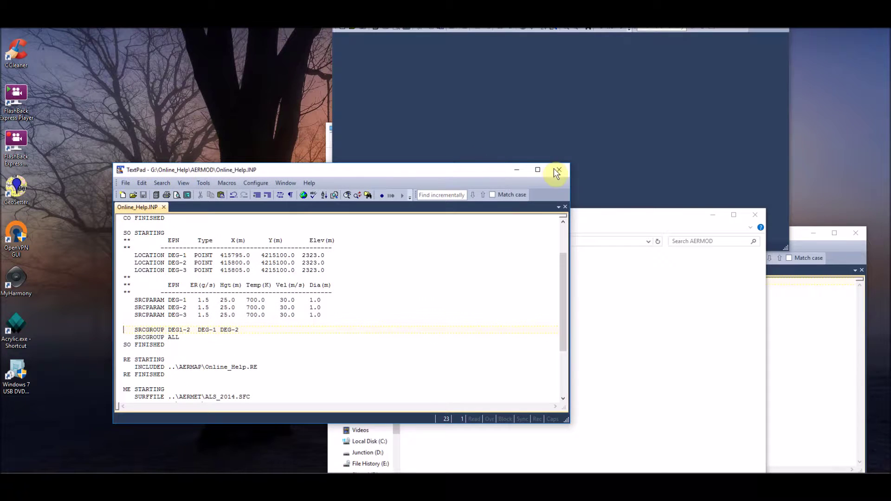
left_click(682, 217)
left_click_drag(438, 220, 543, 241)
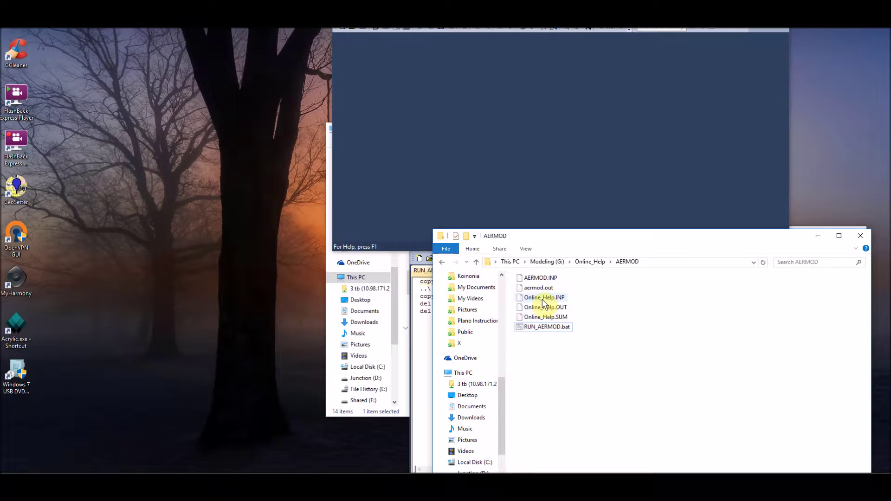
left_click_drag(543, 300, 592, 196)
left_click_drag(508, 141, 508, 142)
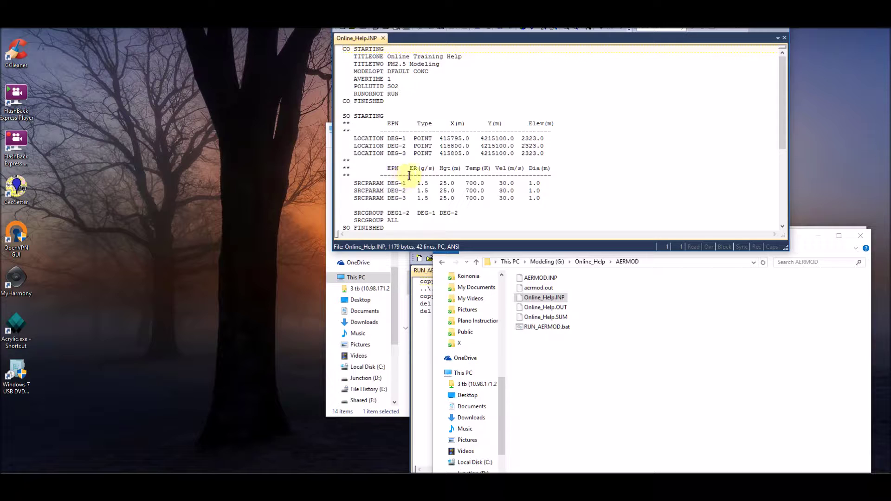
Inspect the SRCPARAM DEG-3 entry and the SRCGROUP DEG1-2 group name in the file.
scroll(420, 176, "down", 2)
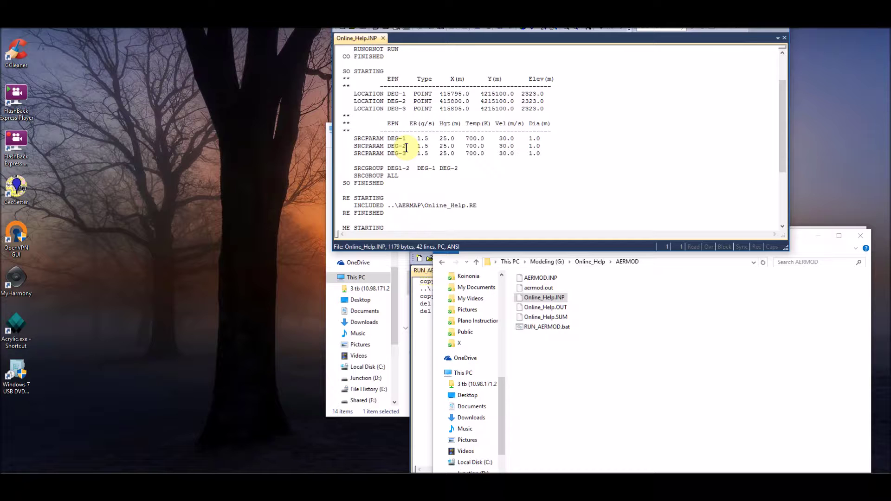
left_click_drag(353, 154, 409, 156)
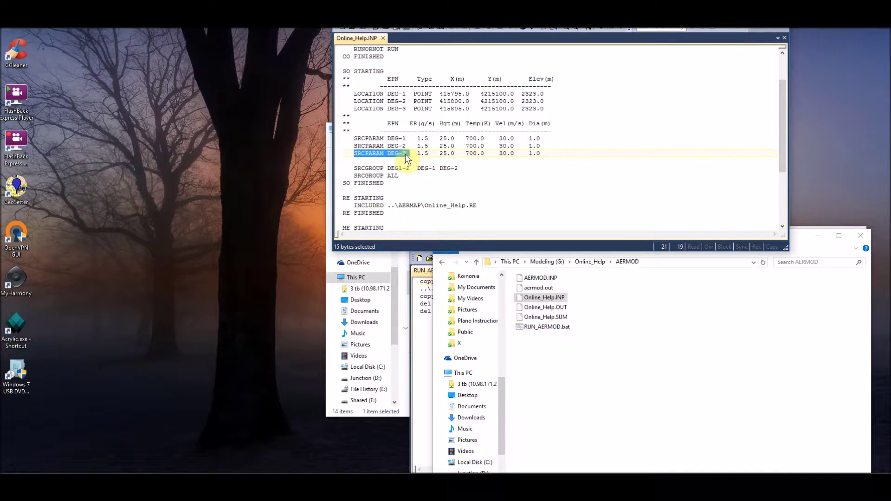
left_click(406, 154)
left_click(353, 168)
left_click_drag(352, 168, 411, 171)
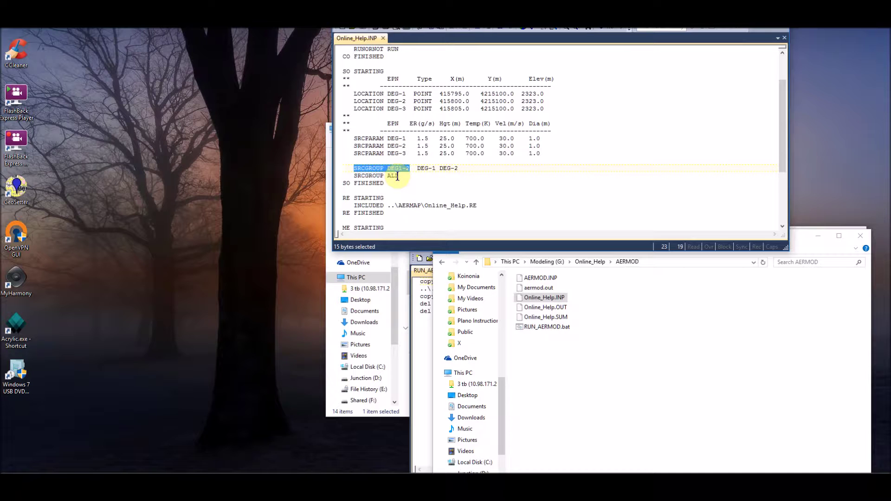
left_click(393, 168)
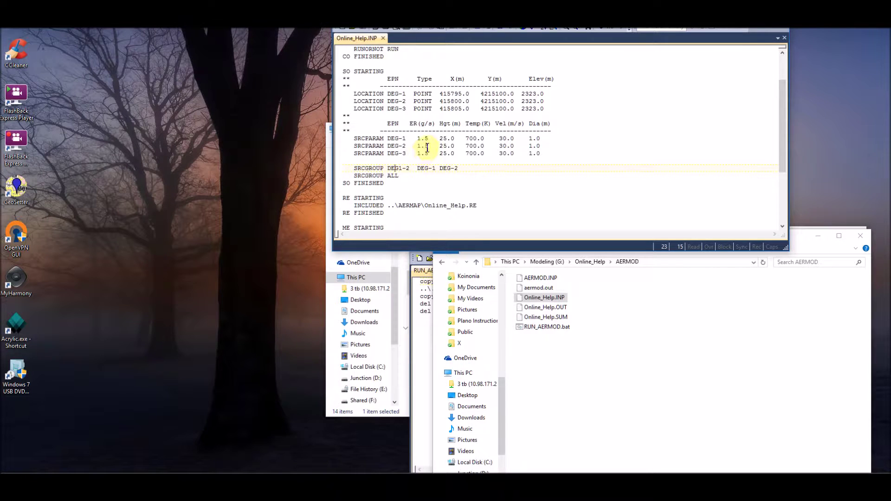
scroll(429, 144, "up", 2)
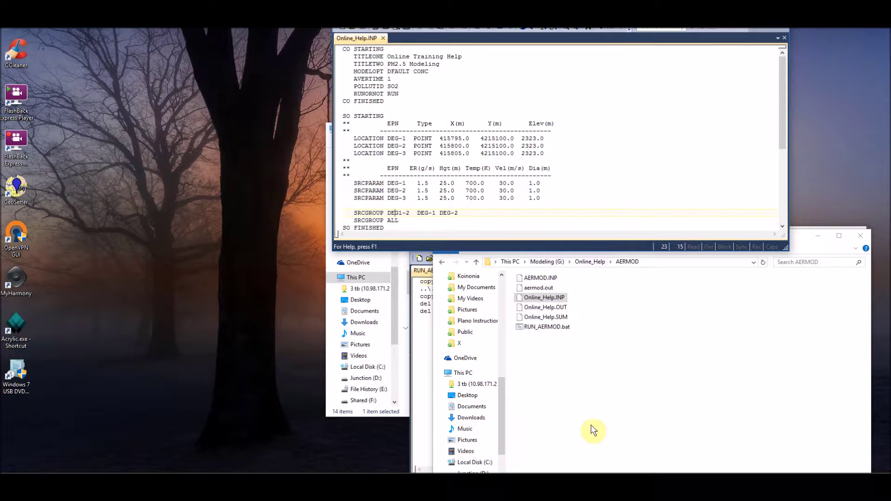
left_click(583, 360)
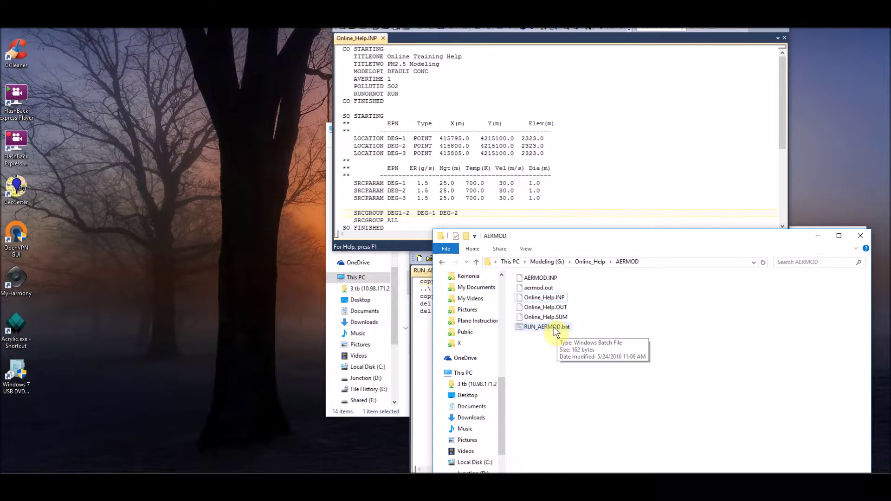
left_click_drag(554, 327, 683, 173)
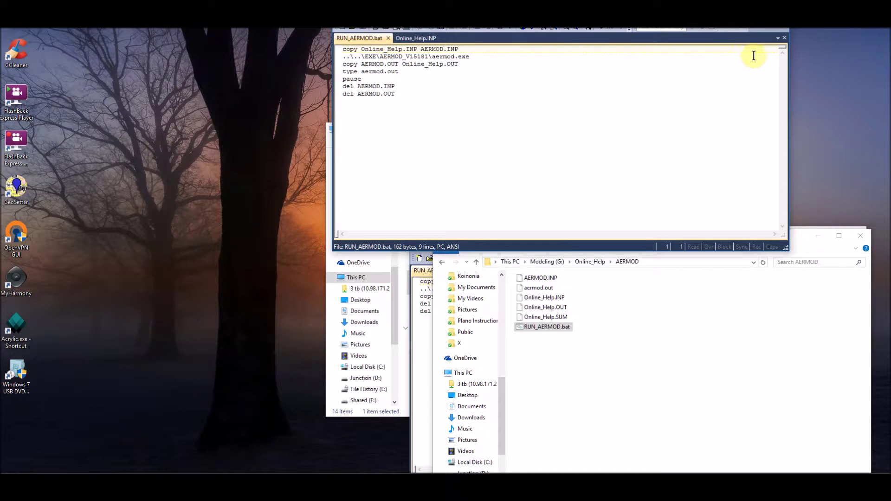
left_click(785, 38)
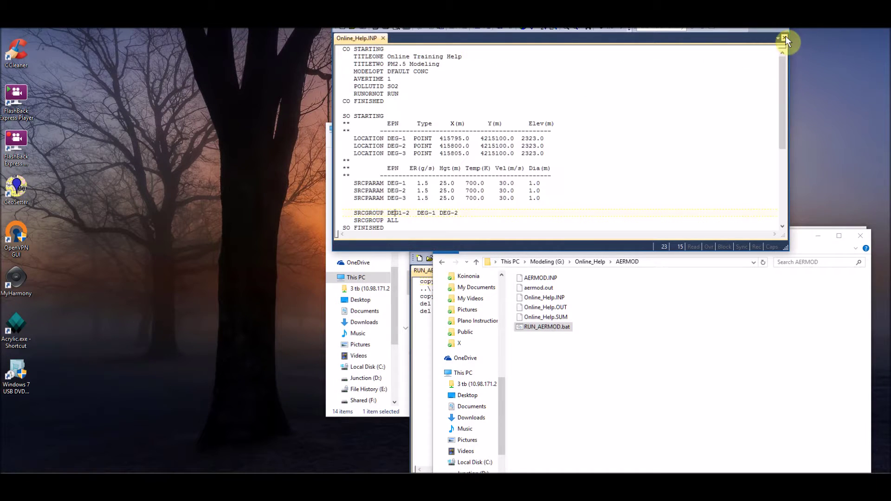
double_click(535, 327)
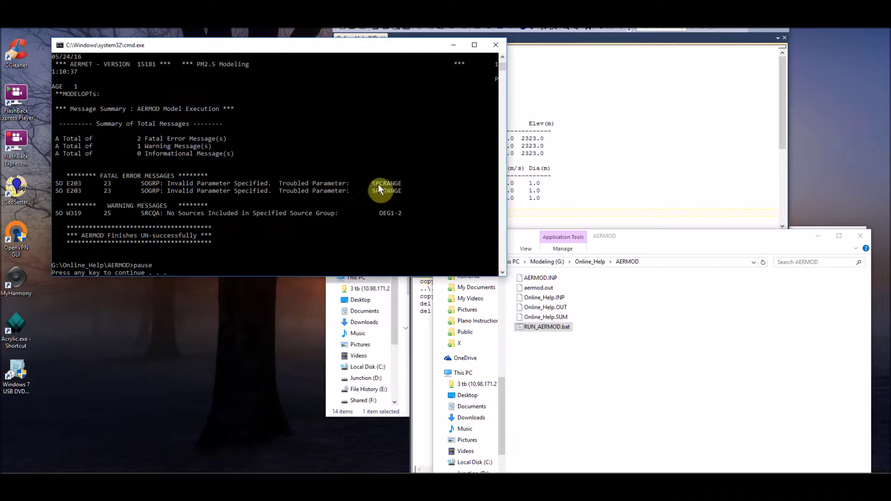
Check DEG-1 on the SRCGROUP line of Online_Help.INP against the AERMOD error summary.
left_click(612, 170)
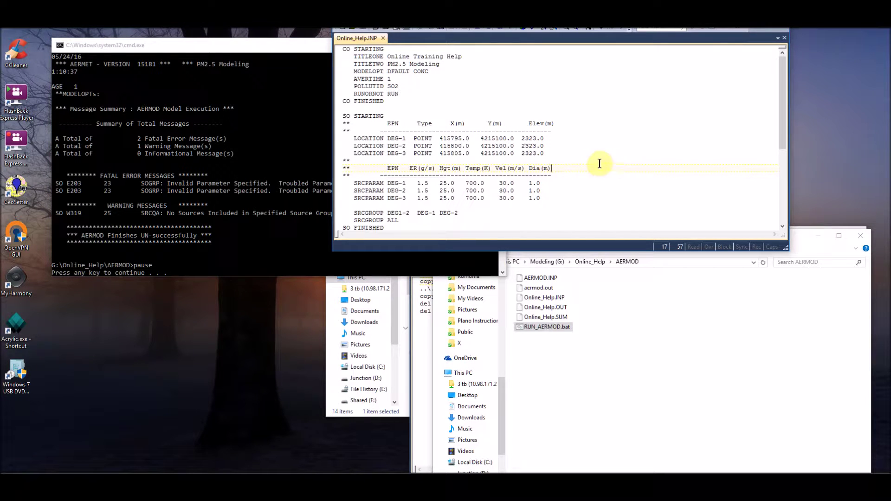
scroll(493, 168, "down", 1)
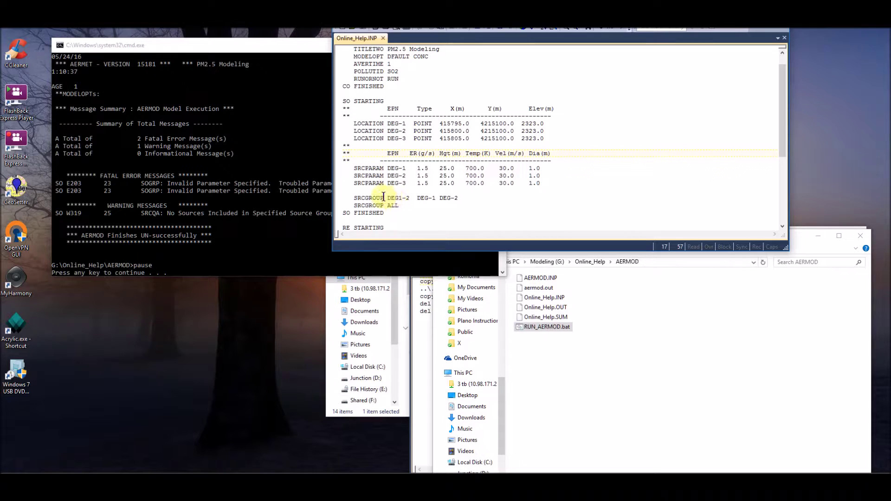
left_click_drag(417, 198, 471, 197)
left_click(471, 198)
left_click(255, 247)
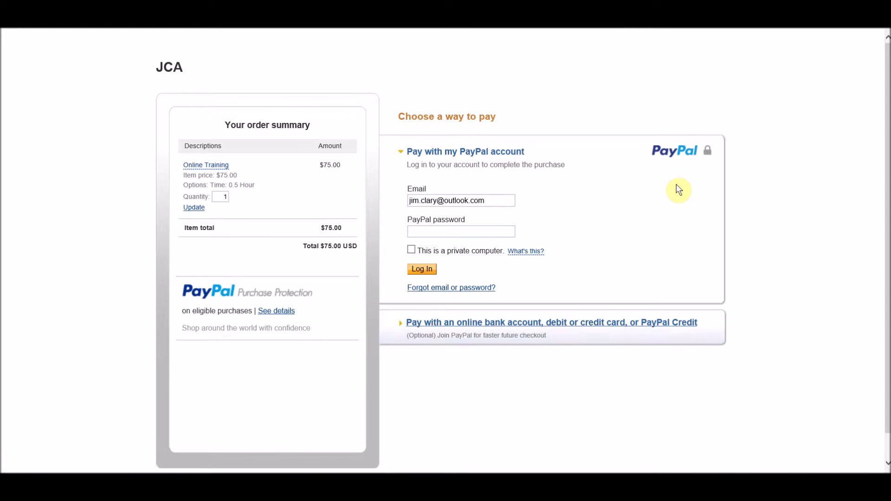
Choose to pay by bank account or card and review the $75.00 order summary.
left_click(588, 328)
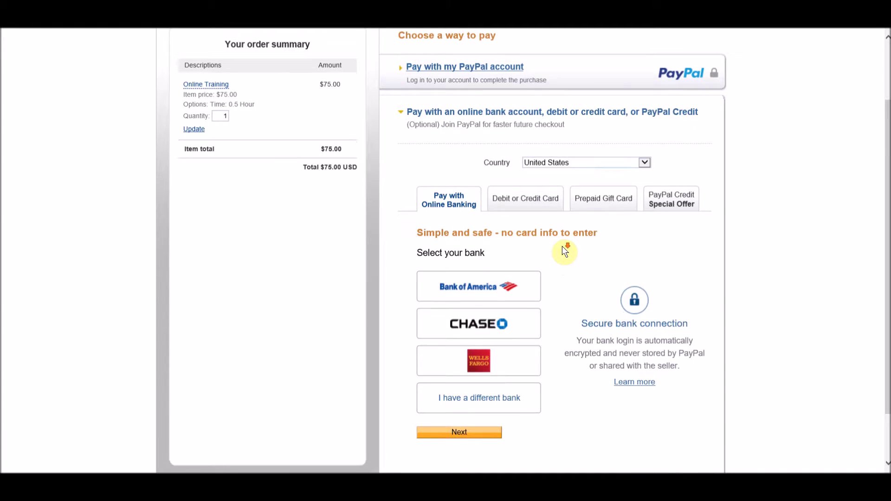
scroll(563, 250, "down", 3)
scroll(563, 248, "up", 3)
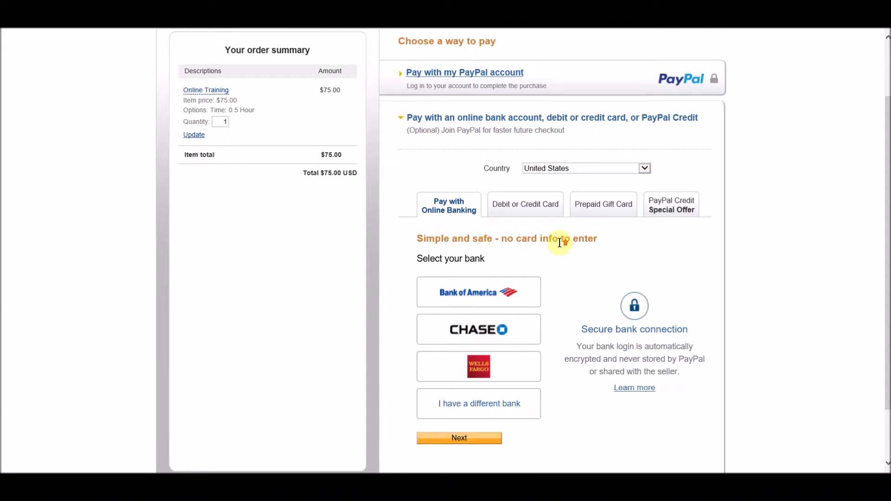
scroll(561, 246, "up", 1)
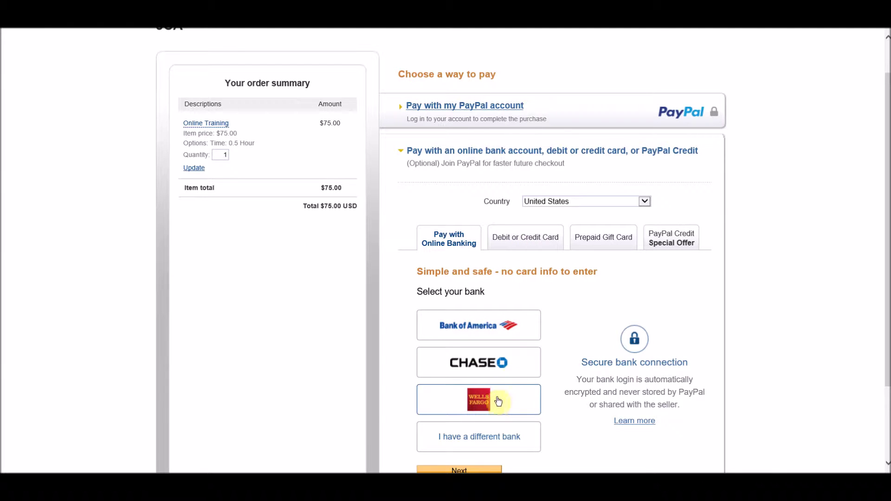
scroll(583, 310, "down", 1)
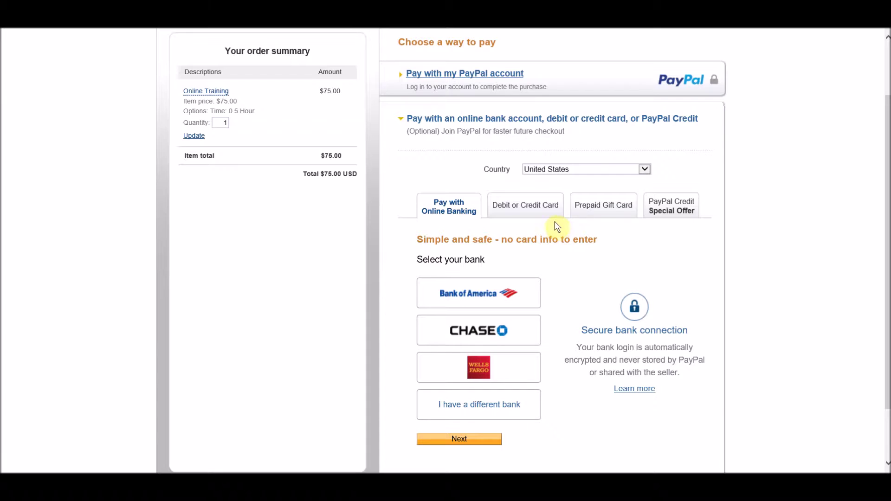
Switch to Debit or Credit Card payment and review the card and billing fields.
left_click(534, 211)
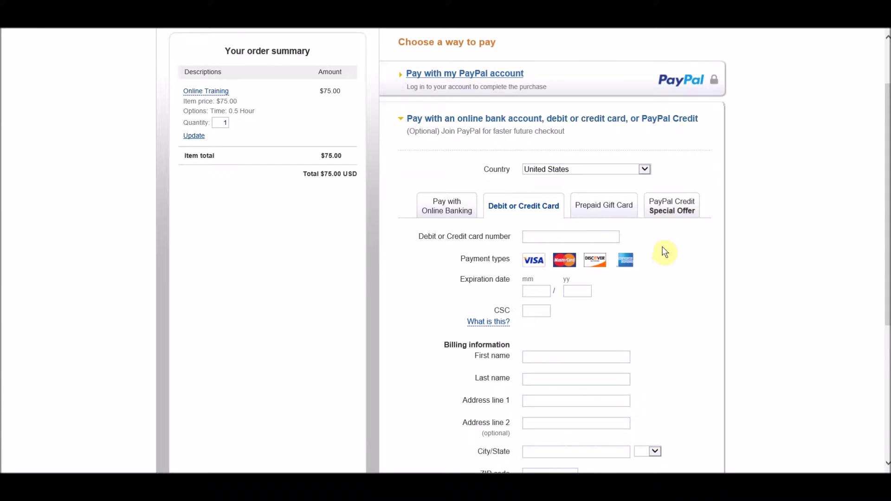
scroll(660, 282, "down", 1)
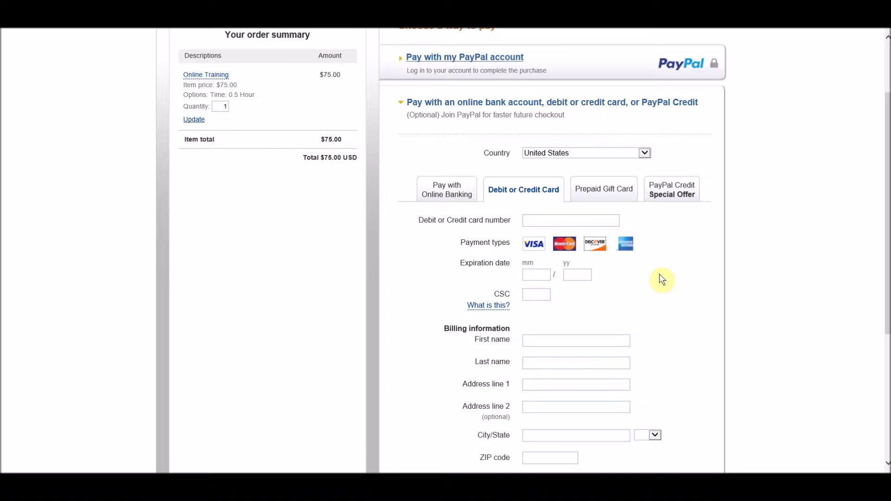
scroll(663, 280, "down", 6)
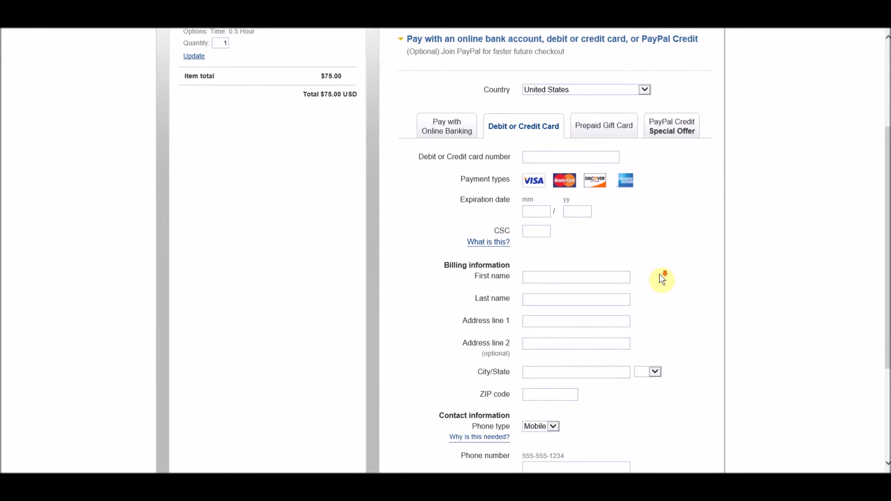
scroll(666, 276, "up", 10)
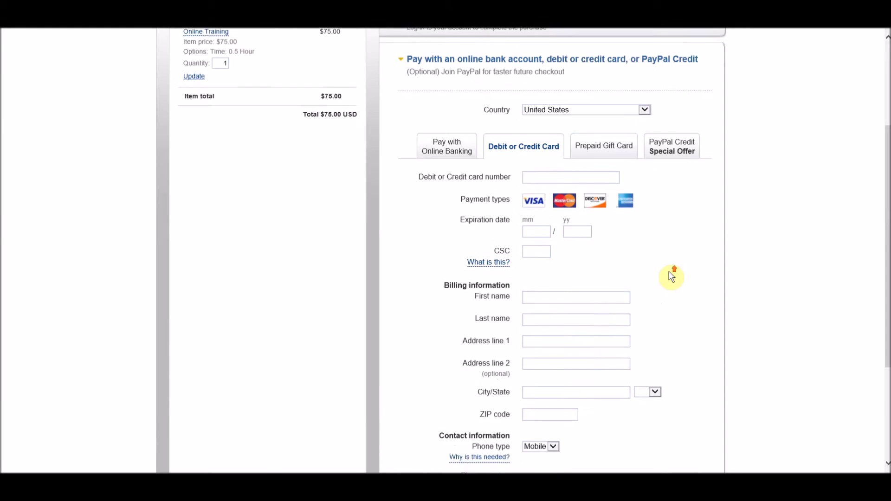
scroll(692, 262, "down", 8)
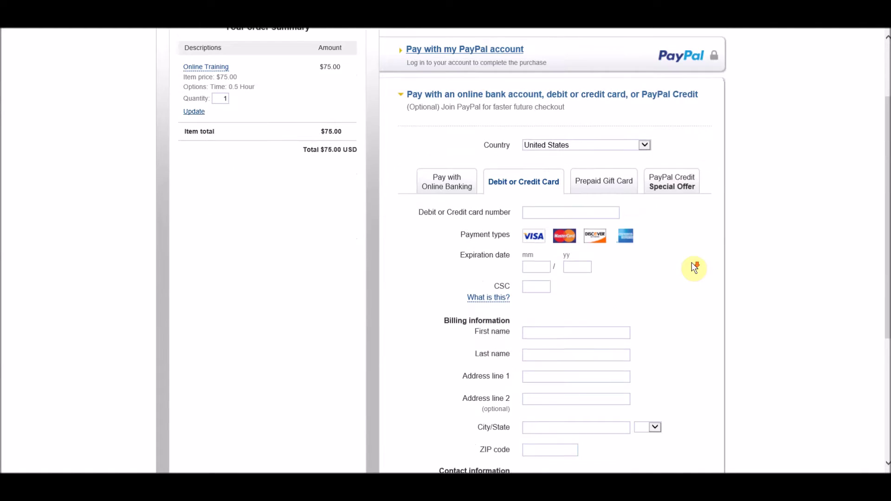
scroll(692, 262, "up", 1)
scroll(693, 267, "up", 6)
scroll(694, 267, "down", 4)
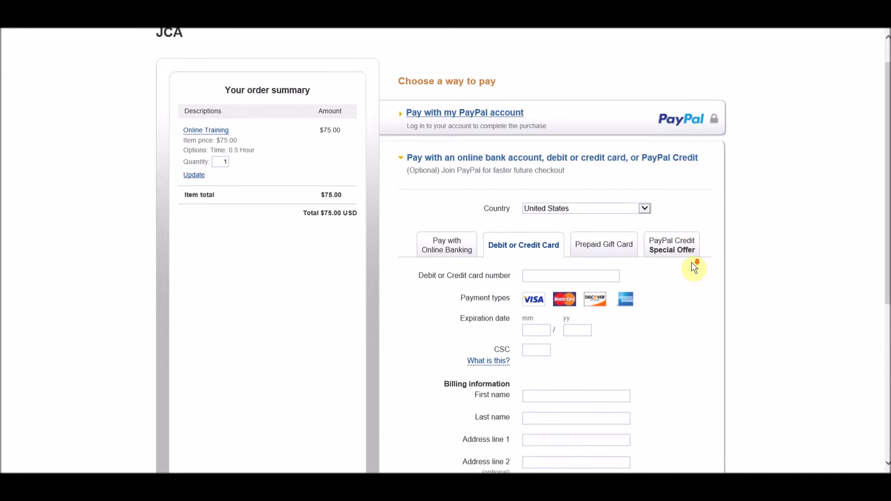
scroll(693, 267, "up", 2)
scroll(694, 267, "up", 1)
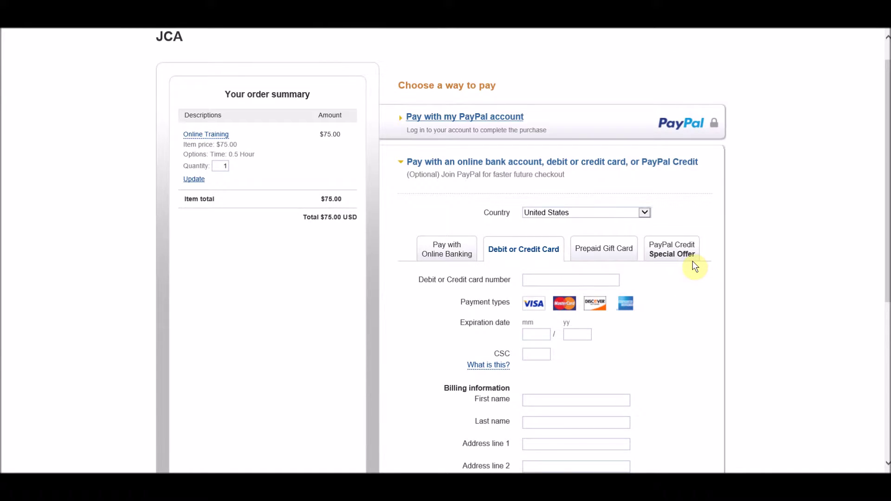
scroll(693, 262, "down", 2)
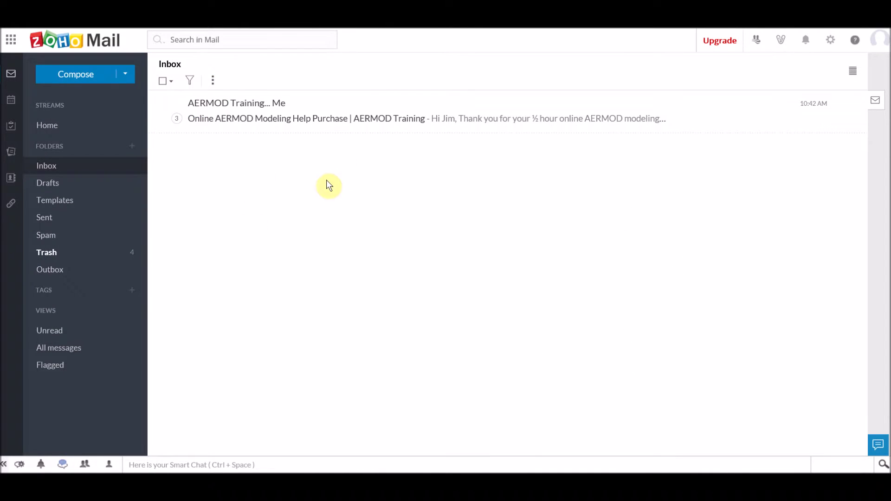
Reply to the purchase email saying you're available anytime, proposing 11:20 central time, signed with your name.
left_click(326, 124)
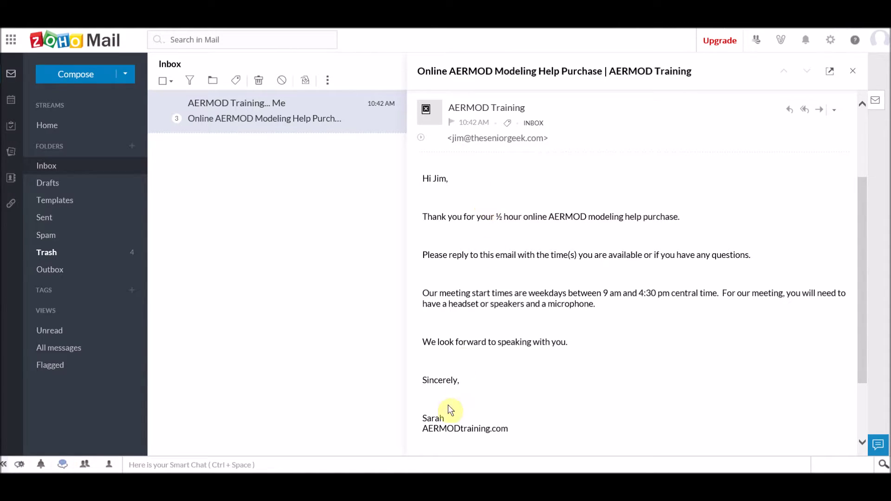
scroll(512, 414, "down", 2)
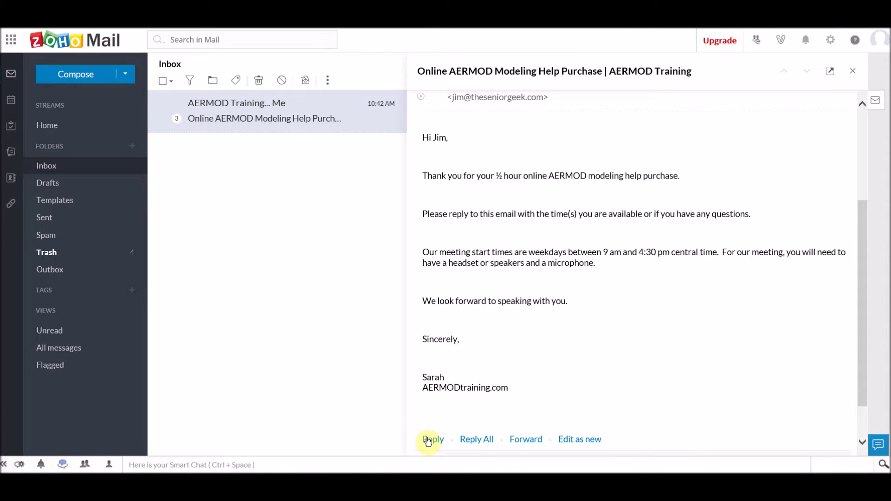
left_click(432, 440)
type("Hi Sarah - I")
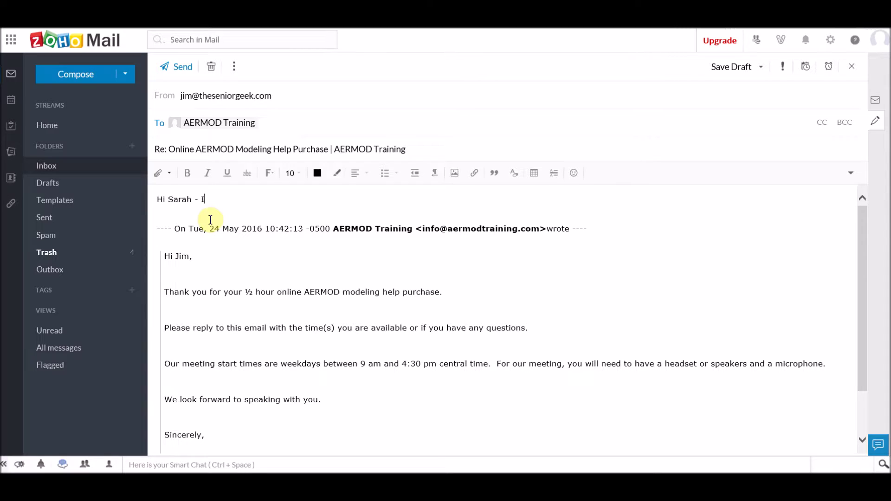
type("'m available anytime.  ")
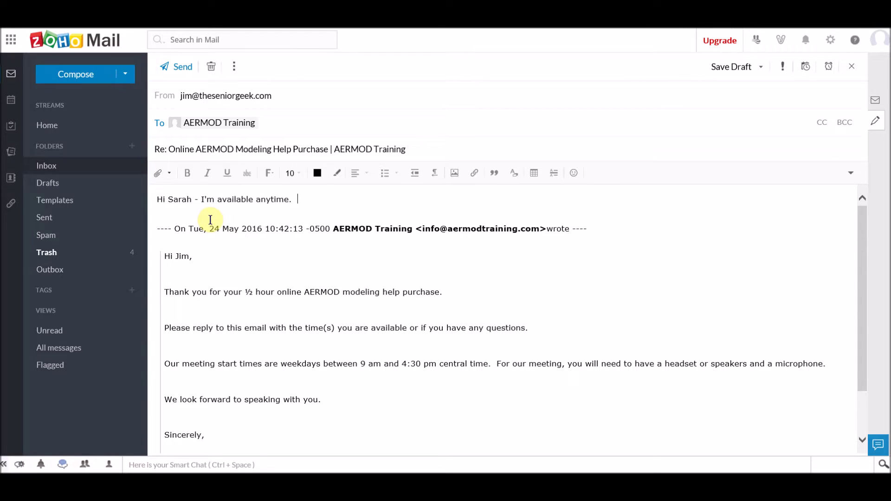
type("Let's say 11:20 central time.")
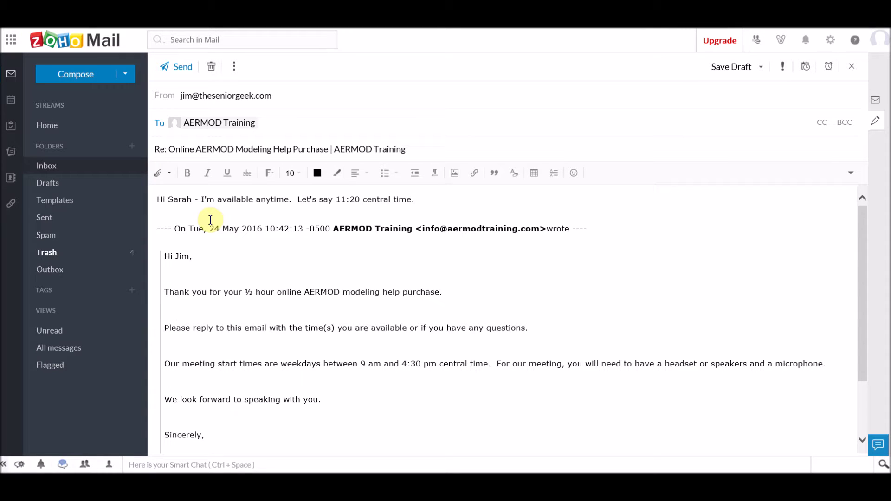
key("Return")
type("Jim Clary")
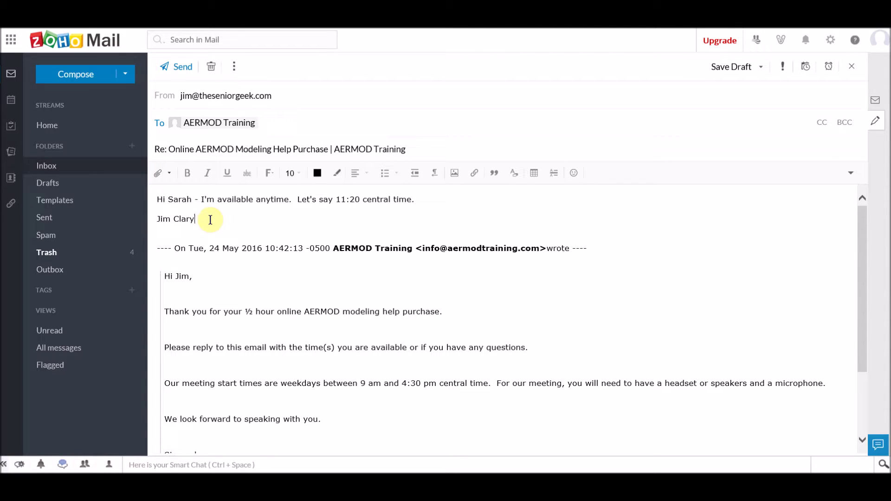
left_click(187, 74)
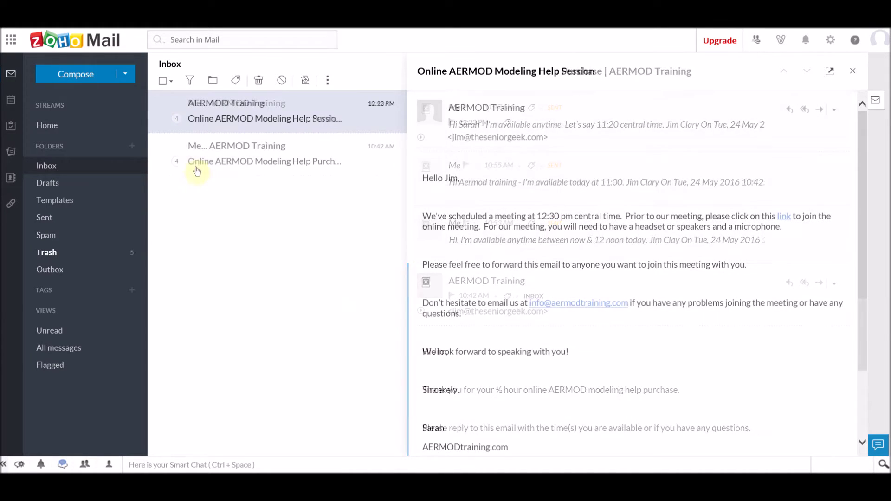
Read the new Online AERMOD Modeling Help Session email scheduling the 12:30 pm central meeting.
left_click(229, 122)
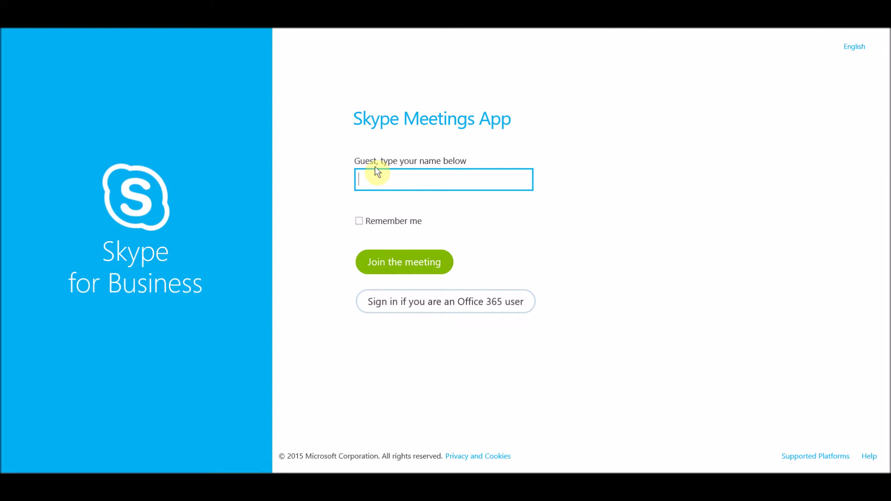
Enter your name in the guest field and join the Skype meeting.
type("Jim Clary")
left_click(412, 266)
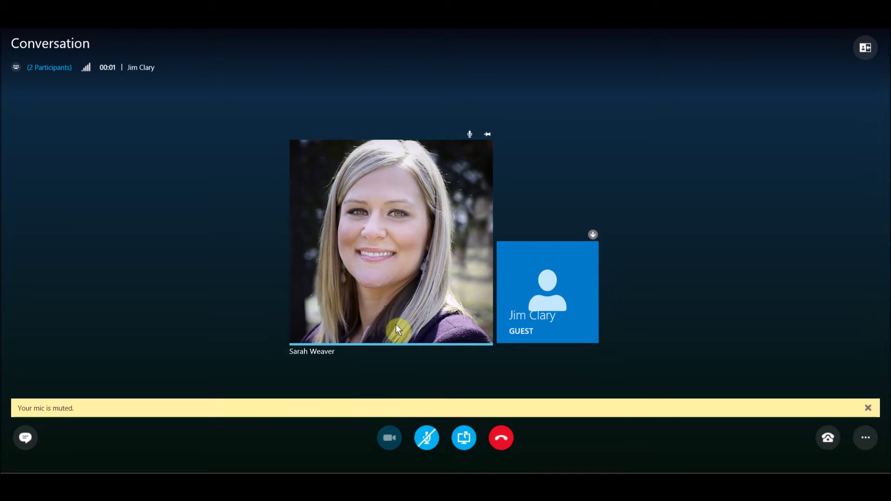
Unmute the microphone and choose Share Screen from the call's sharing options.
left_click(428, 438)
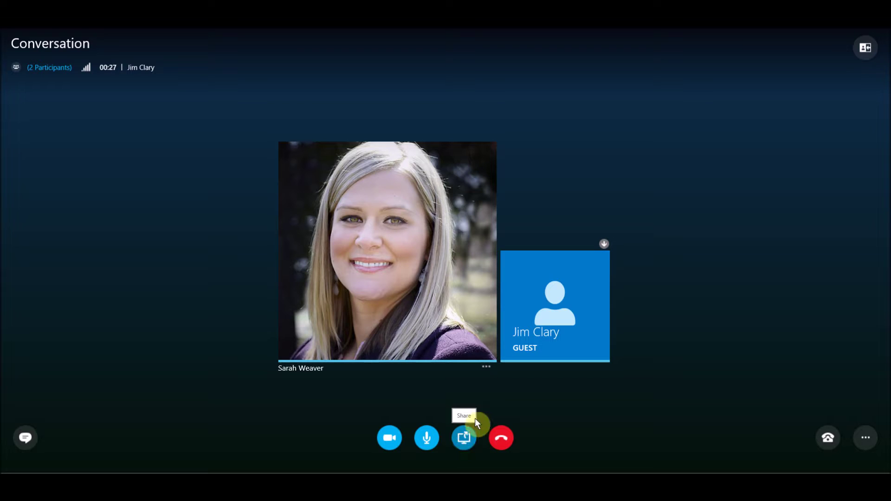
left_click(462, 439)
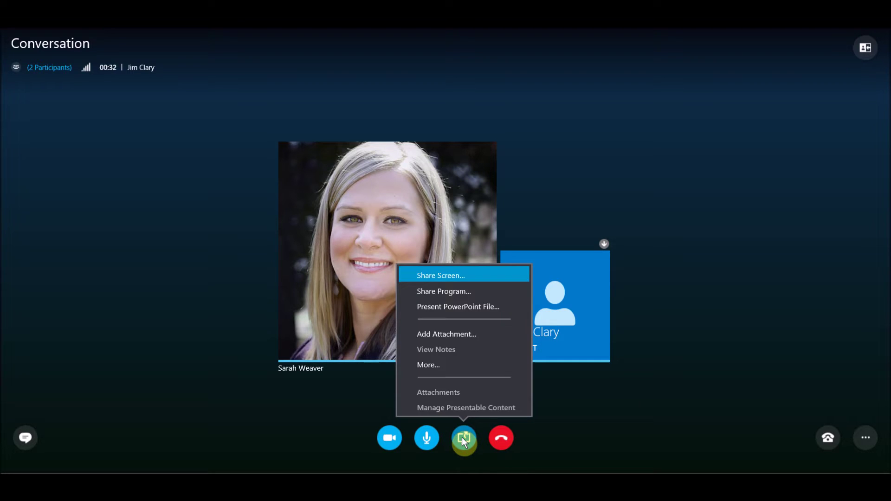
left_click(463, 279)
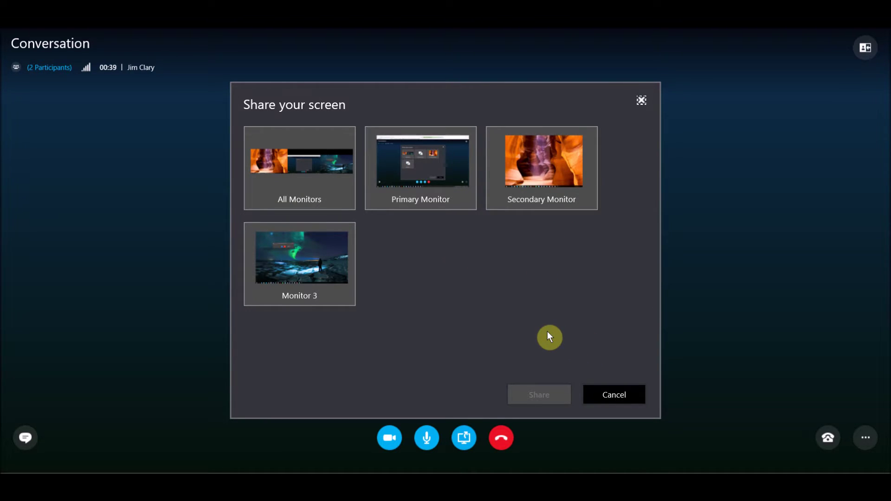
Select Primary Monitor in the Share your screen dialog and start sharing it.
left_click(427, 162)
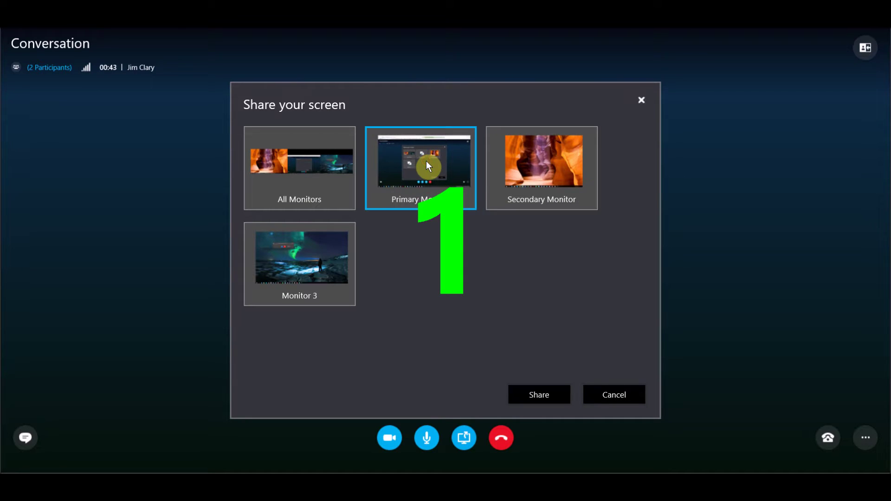
left_click(549, 402)
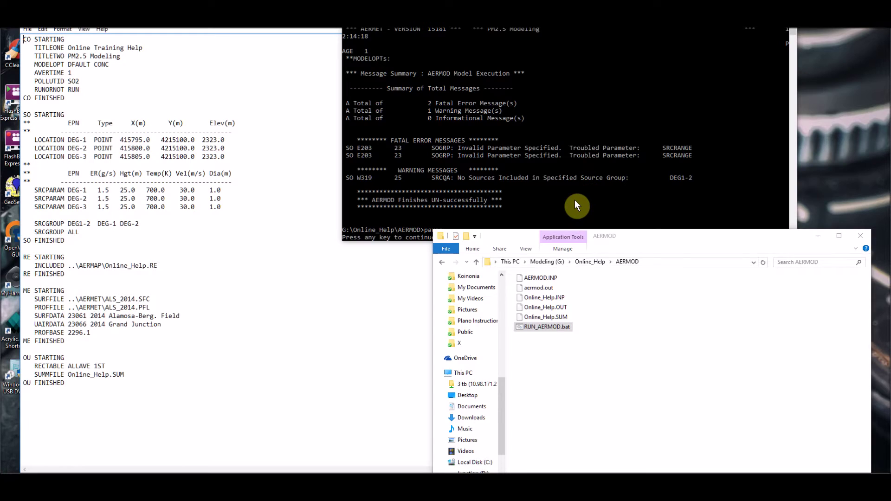
left_click(575, 201)
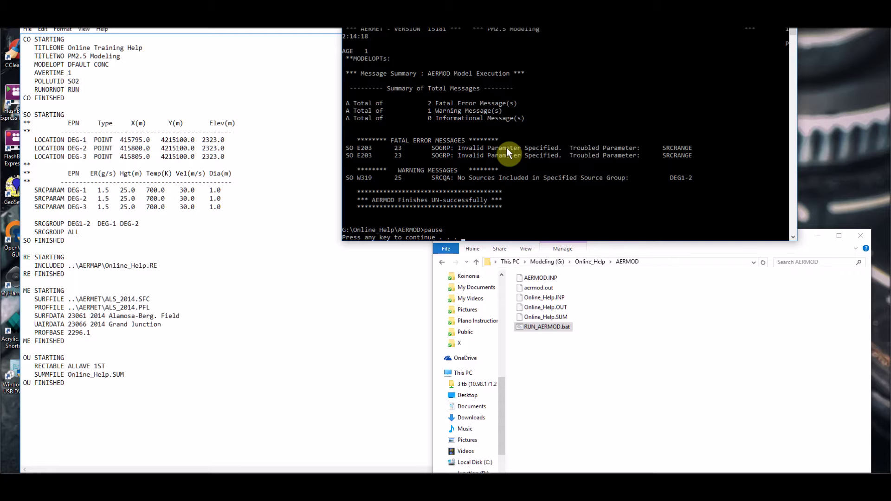
left_click(294, 343)
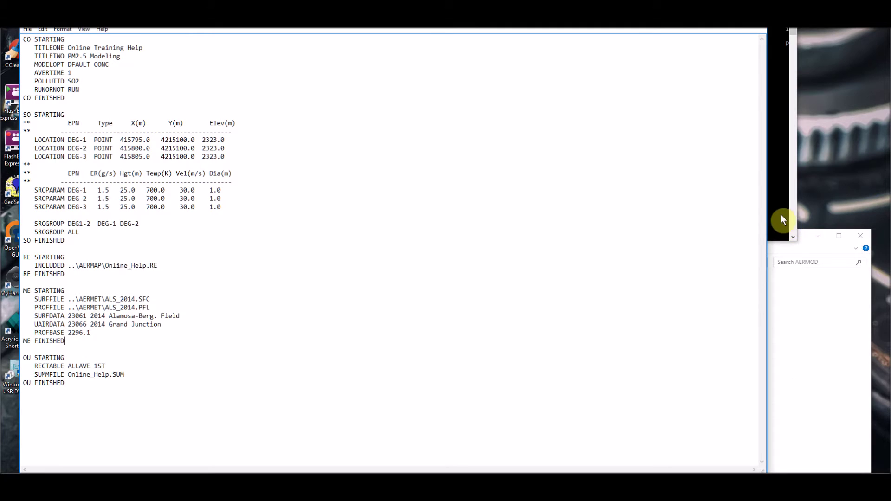
left_click_drag(768, 214, 334, 160)
left_click(271, 297)
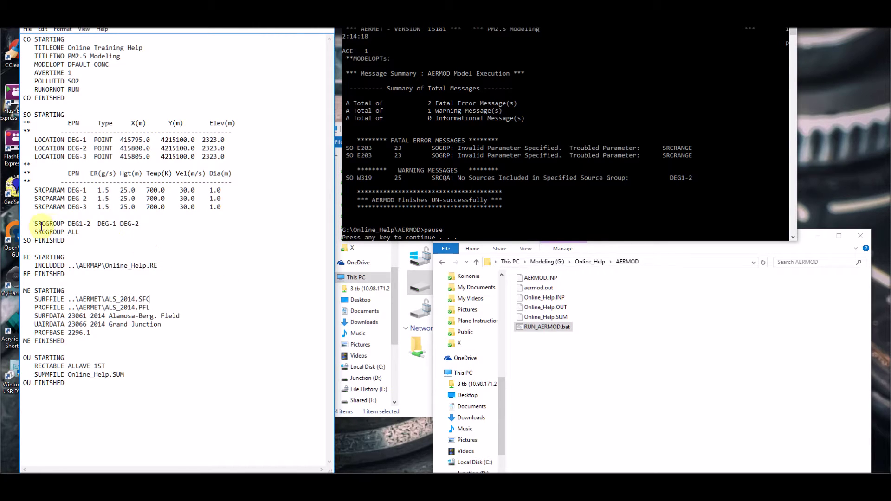
left_click_drag(35, 223, 139, 232)
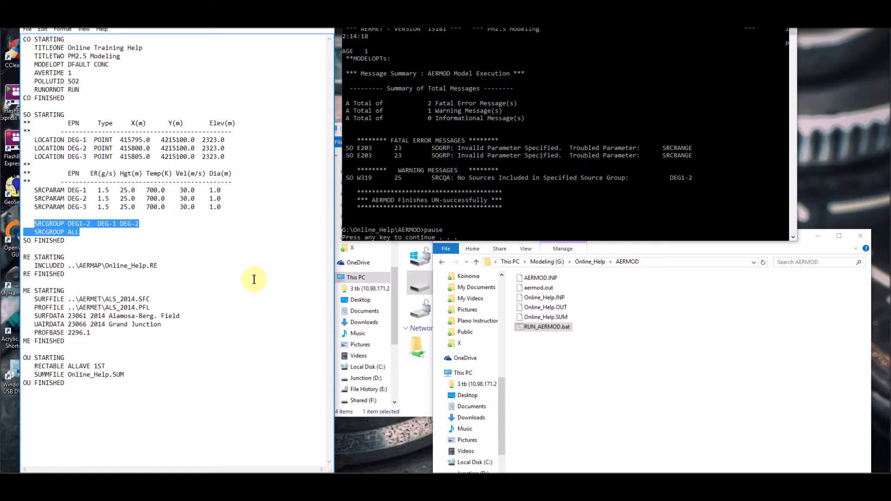
left_click(572, 212)
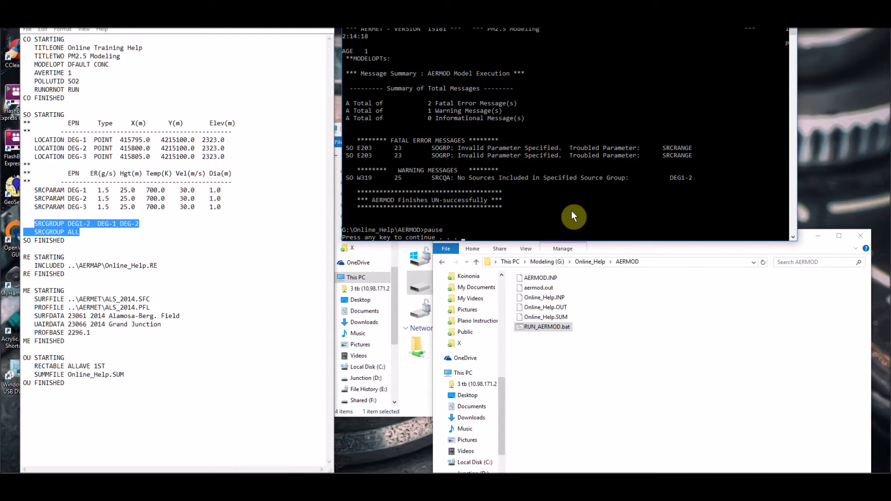
left_click(103, 227)
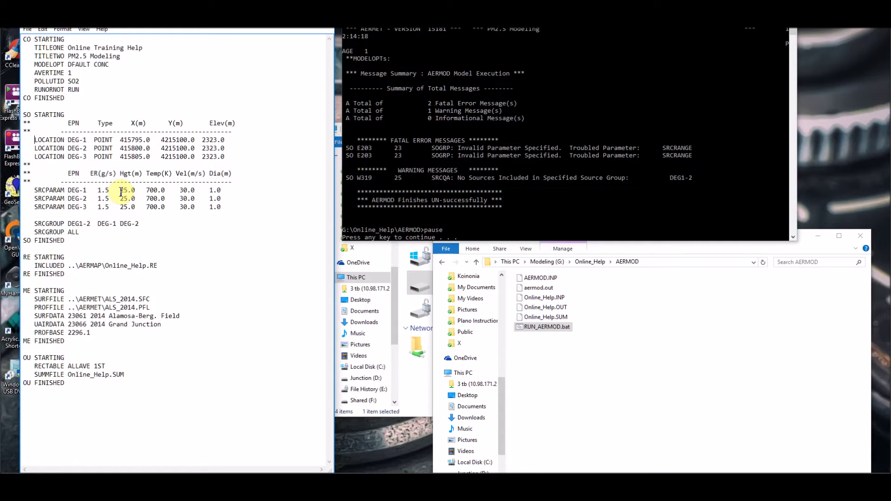
Replace all DEG- with DEG_ in Notepad, then close the old AERMOD error console.
left_click(43, 29)
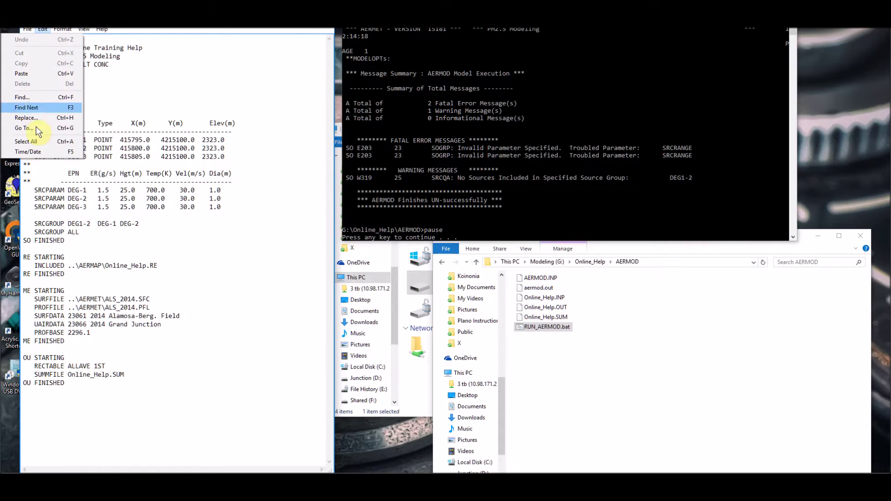
left_click(55, 118)
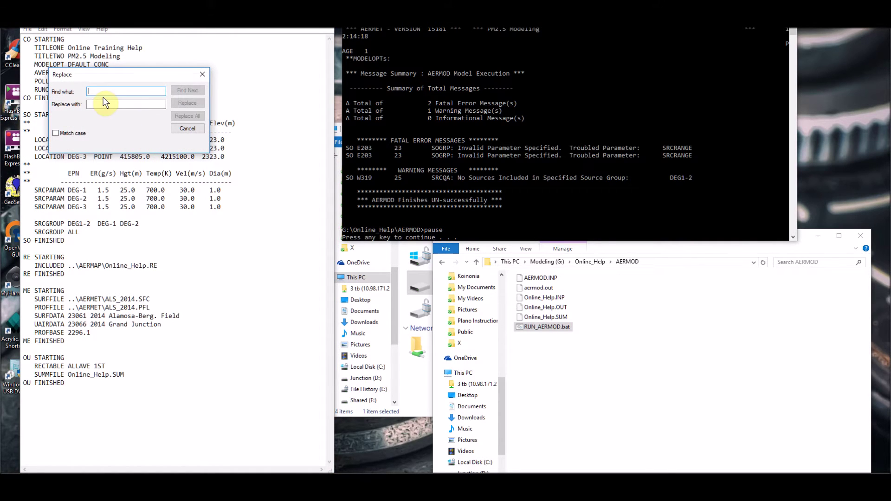
type("DE")
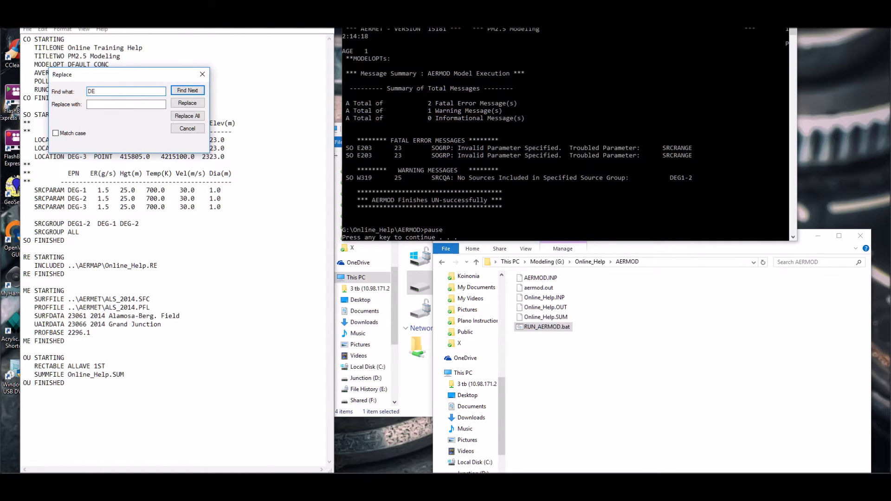
type("G")
type("DE")
type("G")
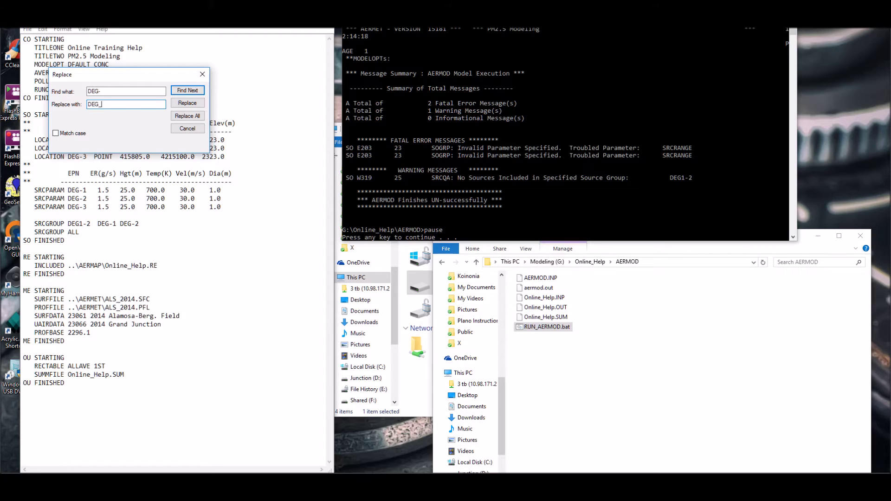
type("_")
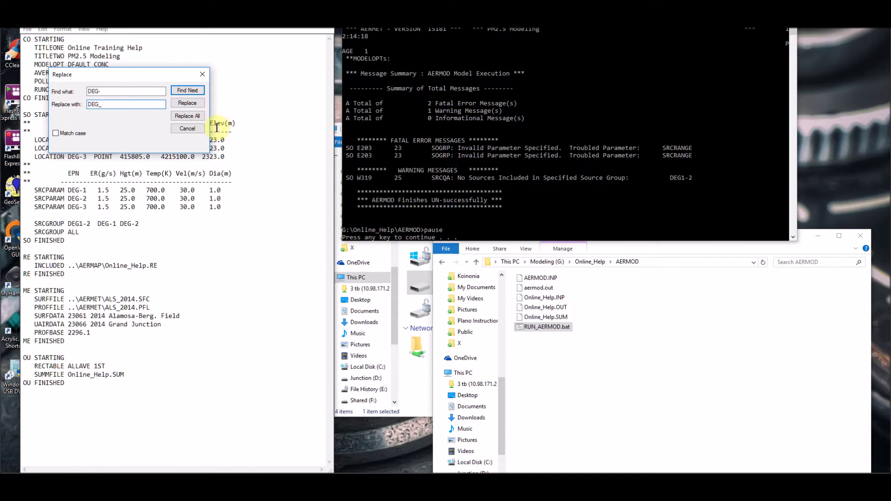
left_click(195, 116)
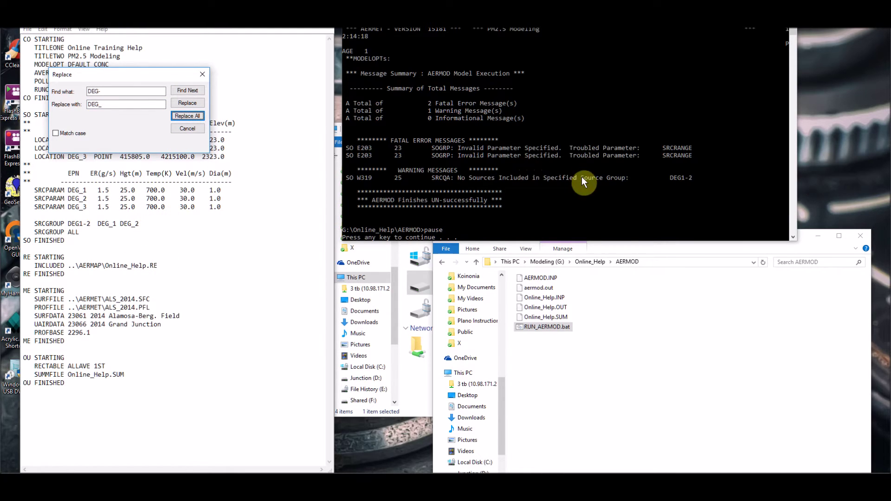
left_click(591, 204)
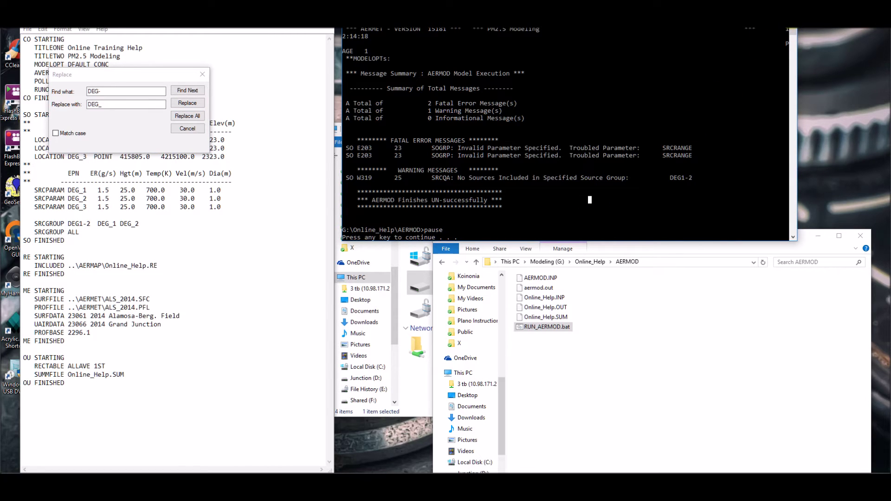
left_click(797, 28)
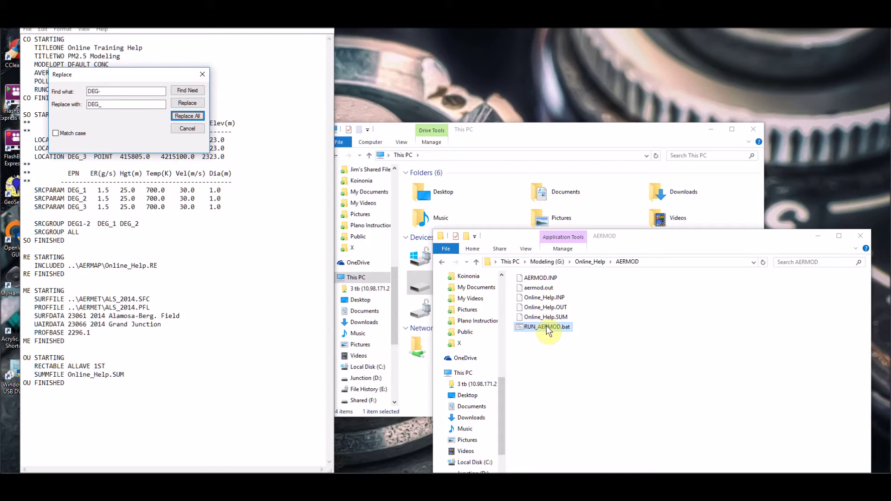
Rerun RUN_AERMOD.bat, note the two remaining fatal SRCRANGE errors, and close its console.
double_click(547, 326)
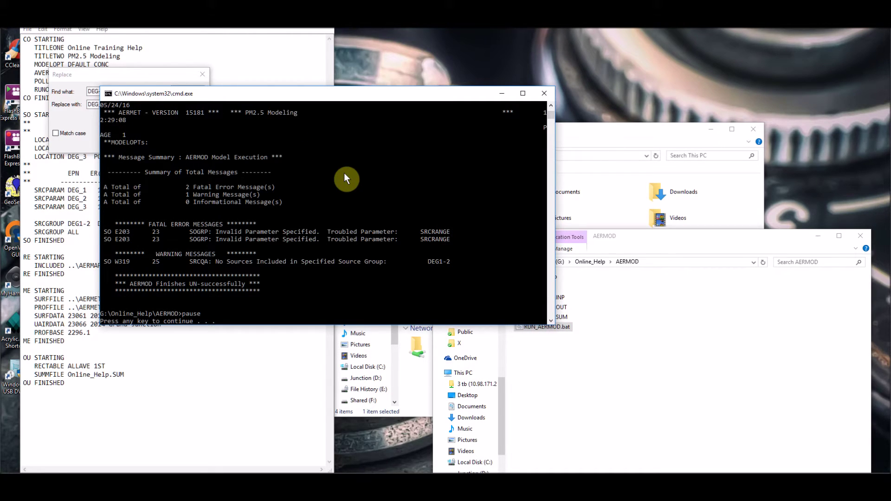
left_click(545, 94)
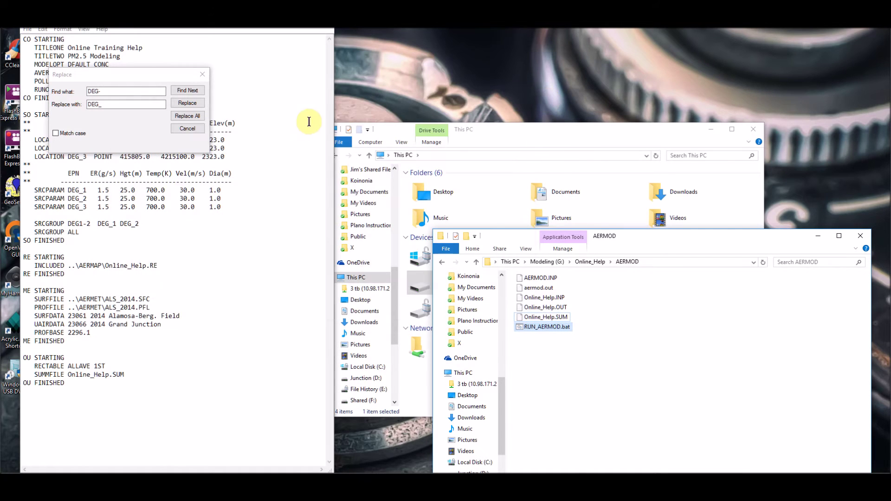
Save the corrected AERMOD input file and rerun RUN_AERMOD.bat until it finishes with 0 errors.
left_click(27, 29)
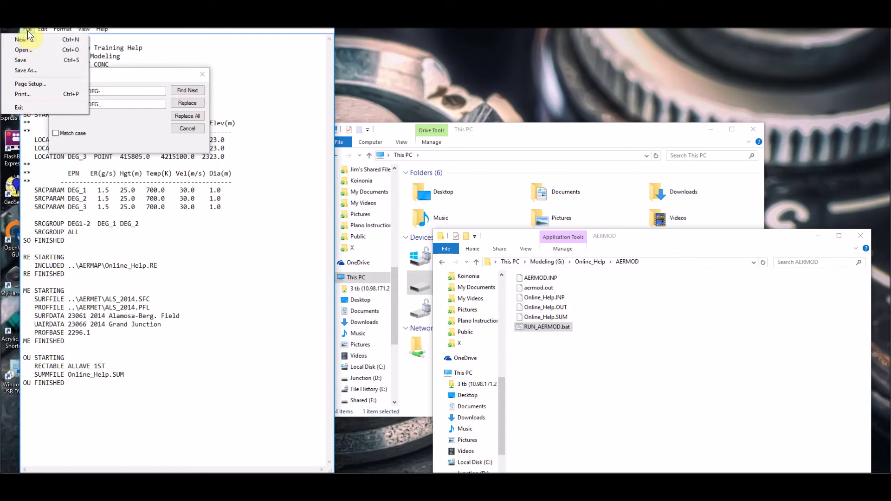
left_click(32, 61)
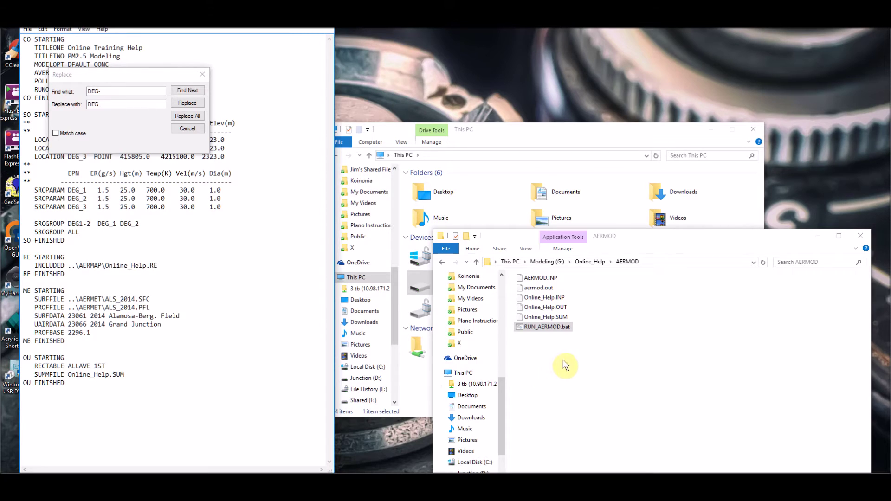
double_click(550, 327)
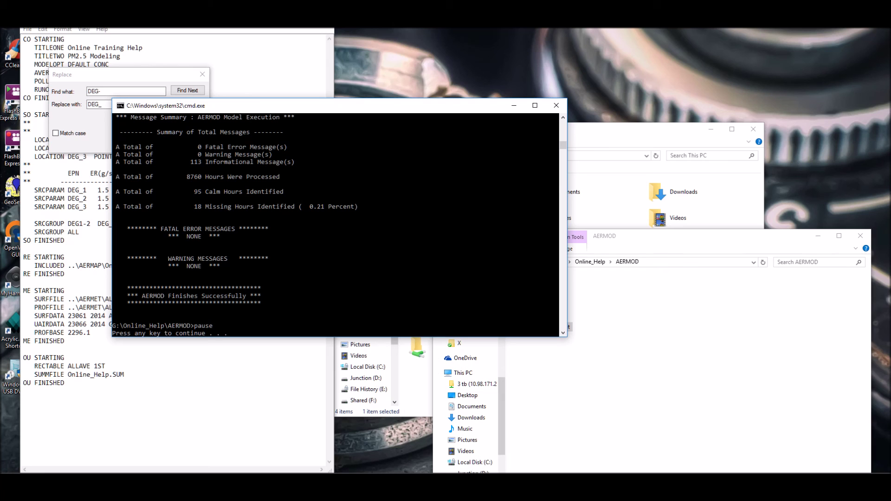
mouse_move(146, 471)
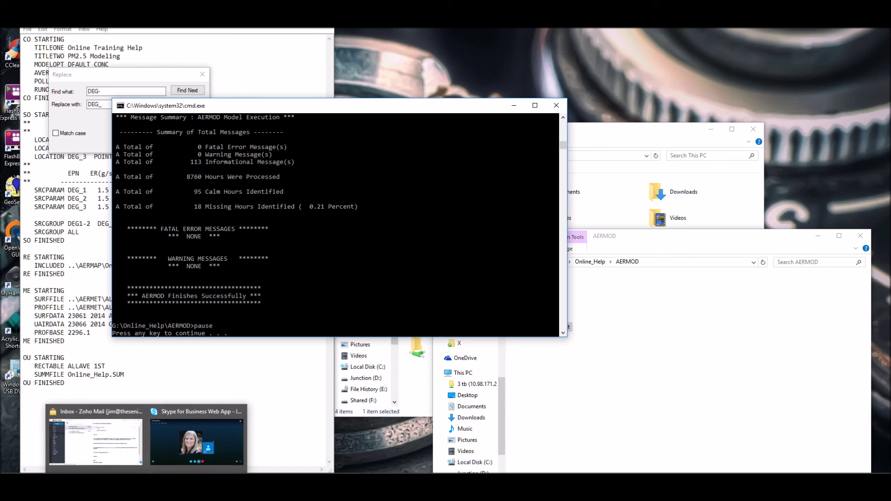
Return to the Skype for Business call and hang up on the other participant.
left_click(159, 450)
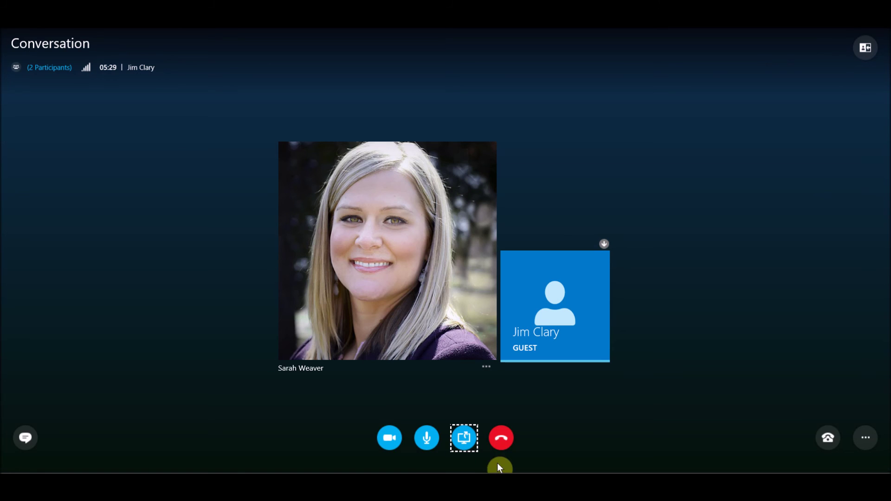
left_click(505, 442)
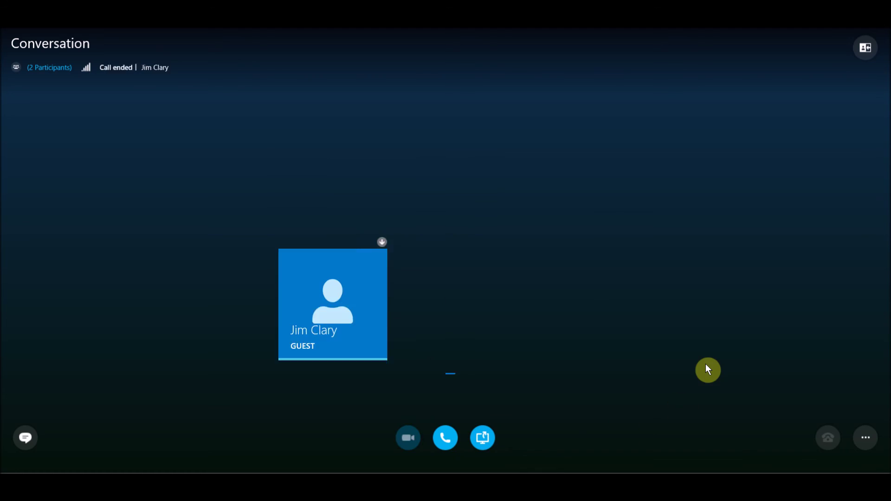